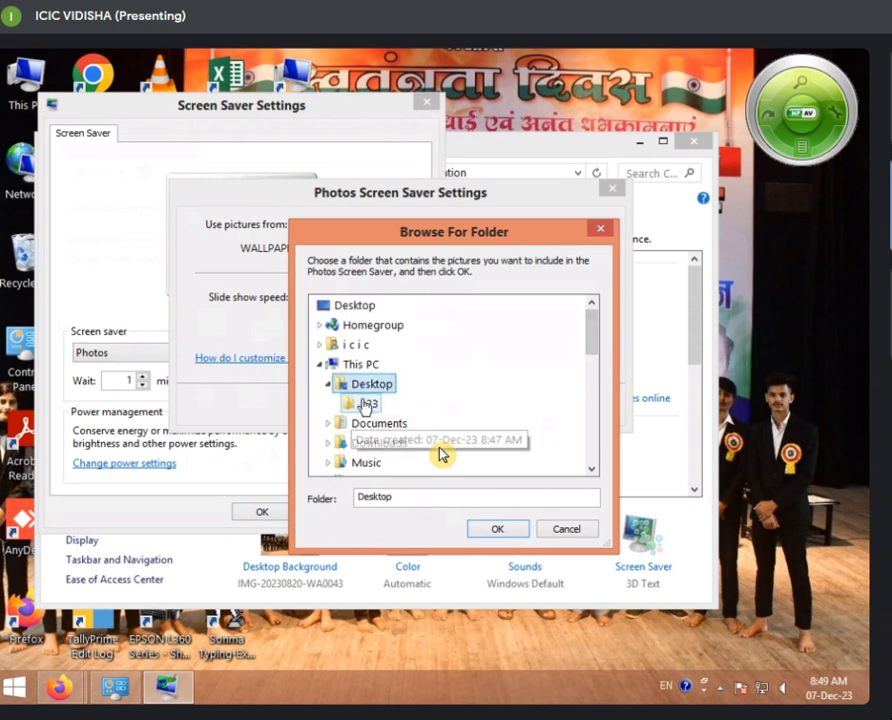
# Set the Photos screen saver to use the pictures in desktop folder 123 at Fast slide show speed, and save.
pyautogui.click(366, 403)
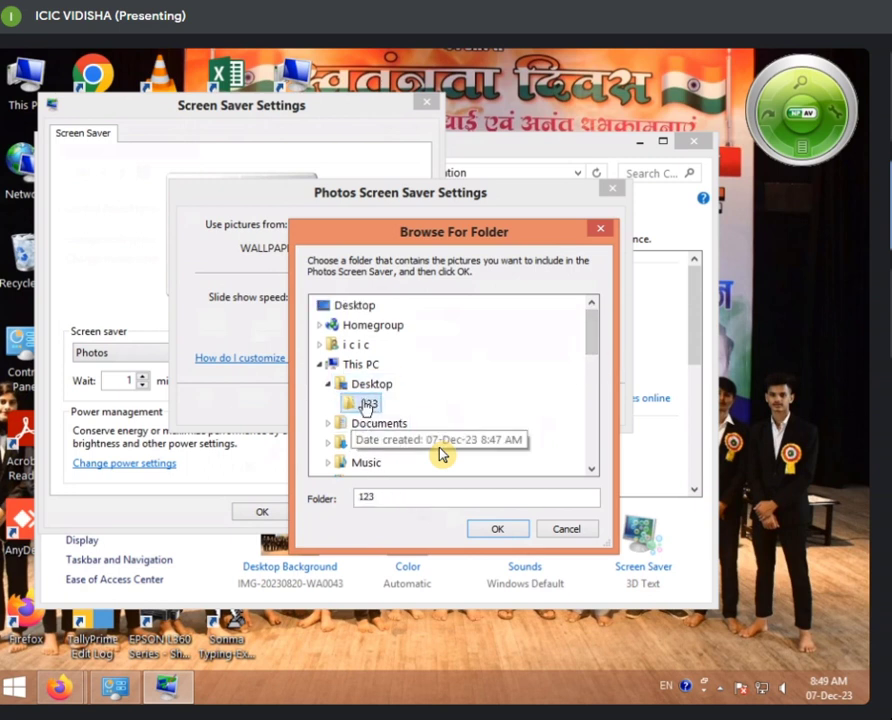
pyautogui.click(512, 532)
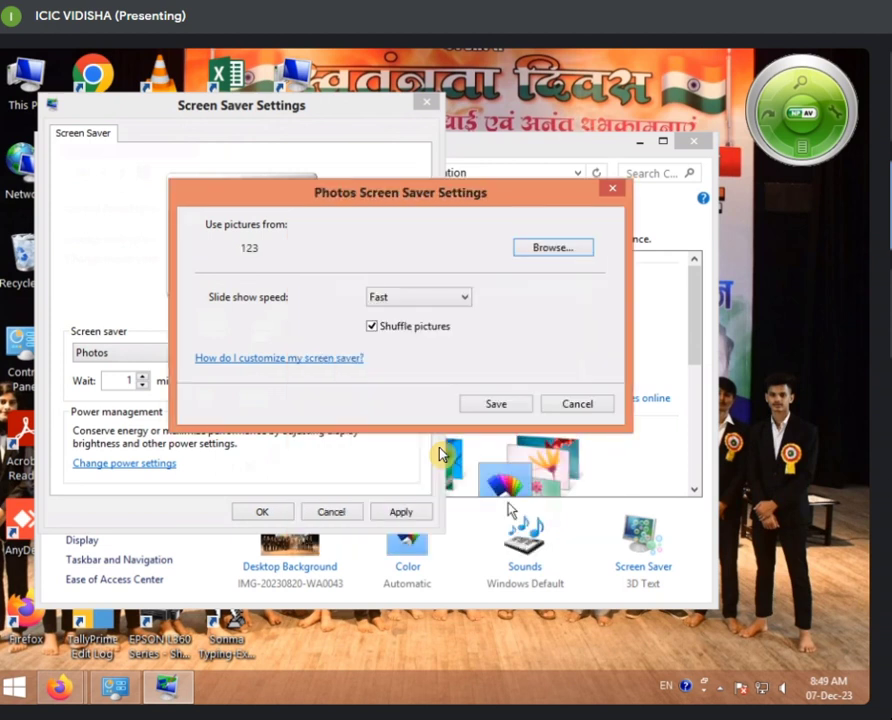
pyautogui.click(406, 300)
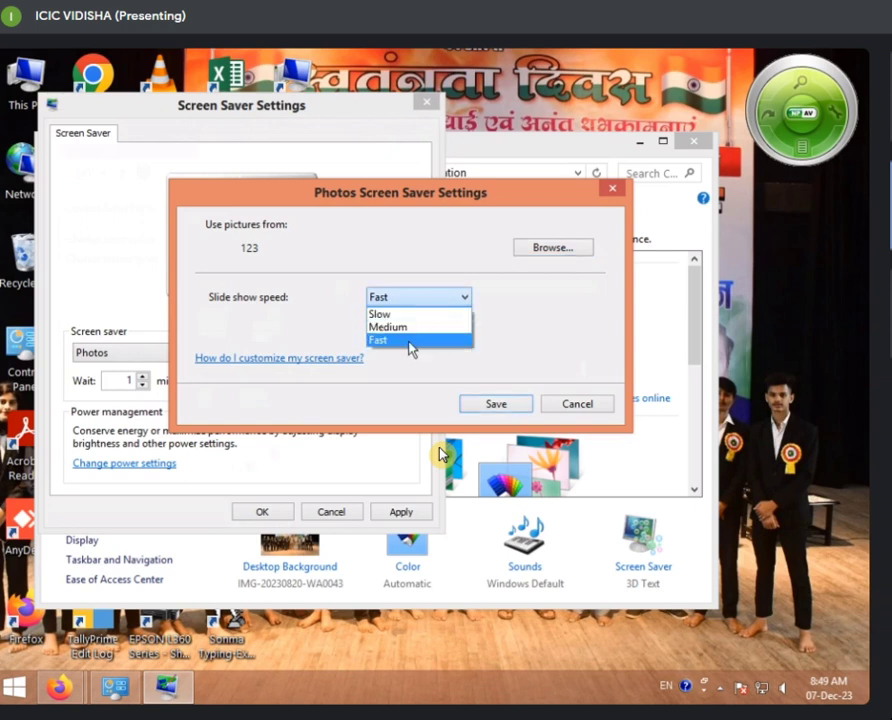
pyautogui.click(410, 342)
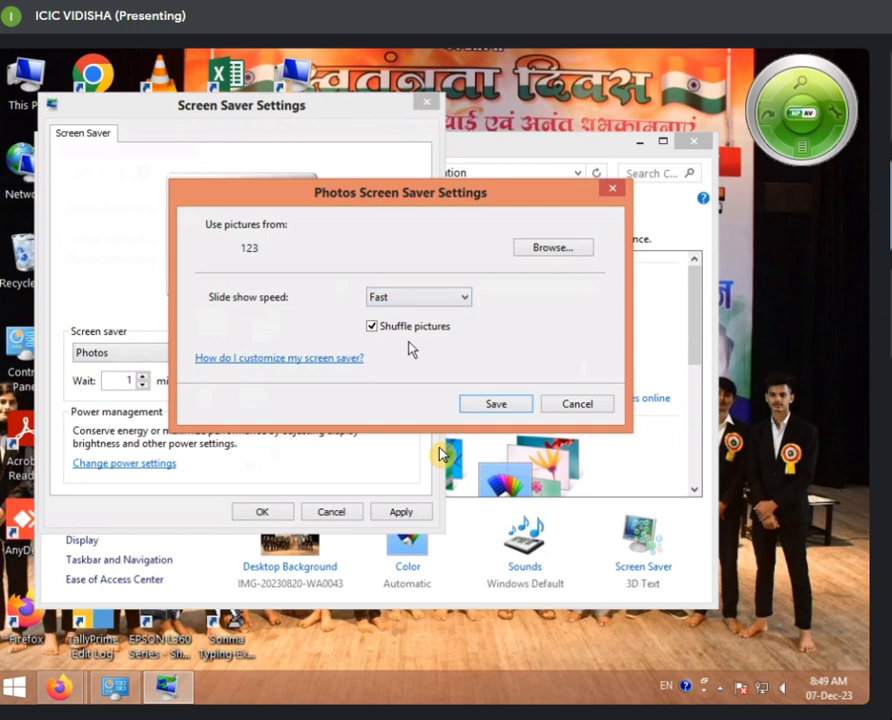
pyautogui.click(507, 408)
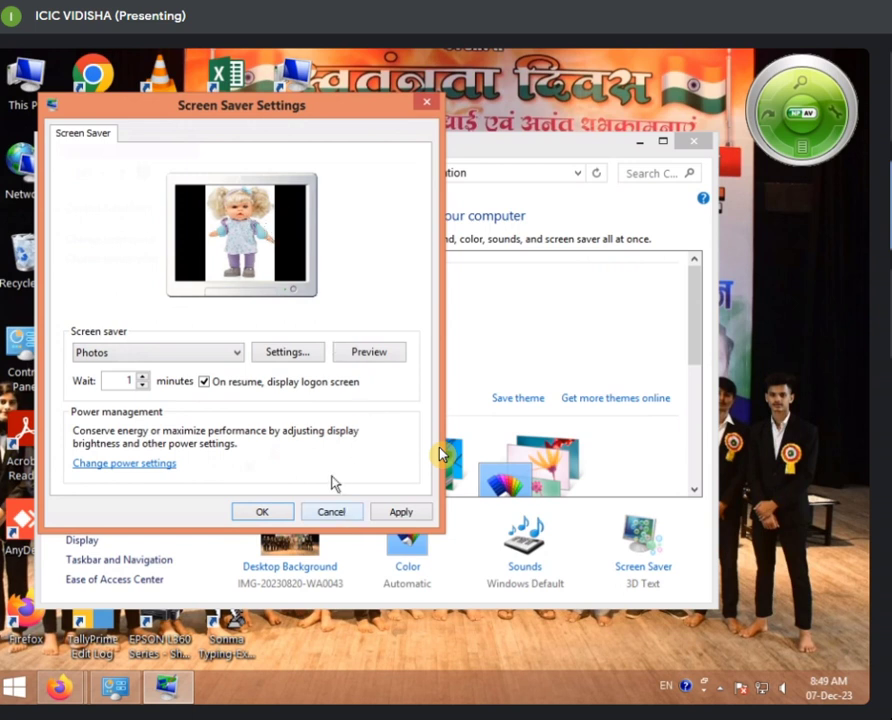
# Apply and confirm the Photos screen saver, and close the Personalization window.
pyautogui.click(420, 514)
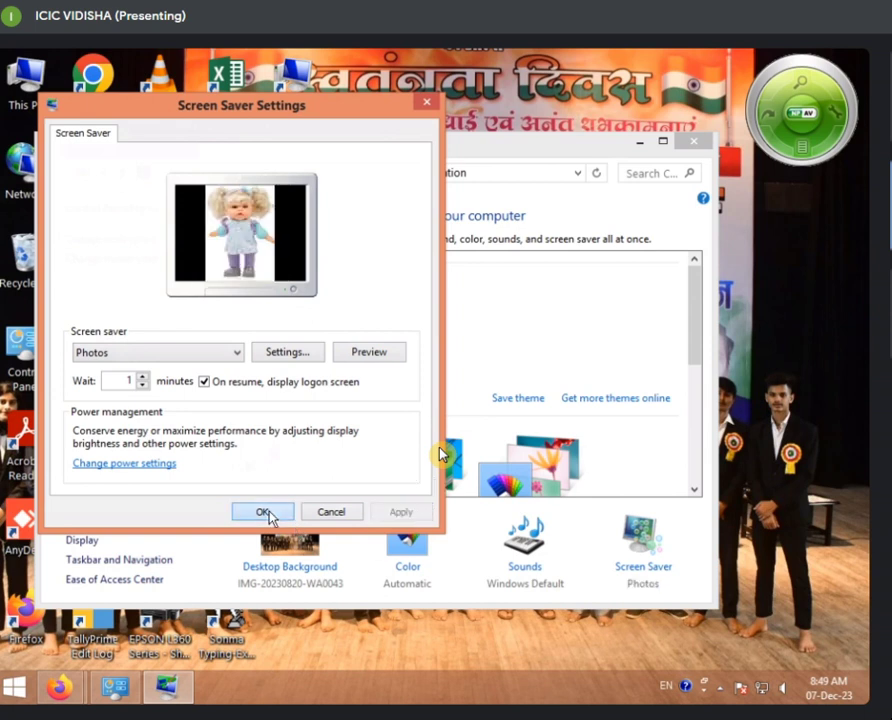
pyautogui.click(268, 515)
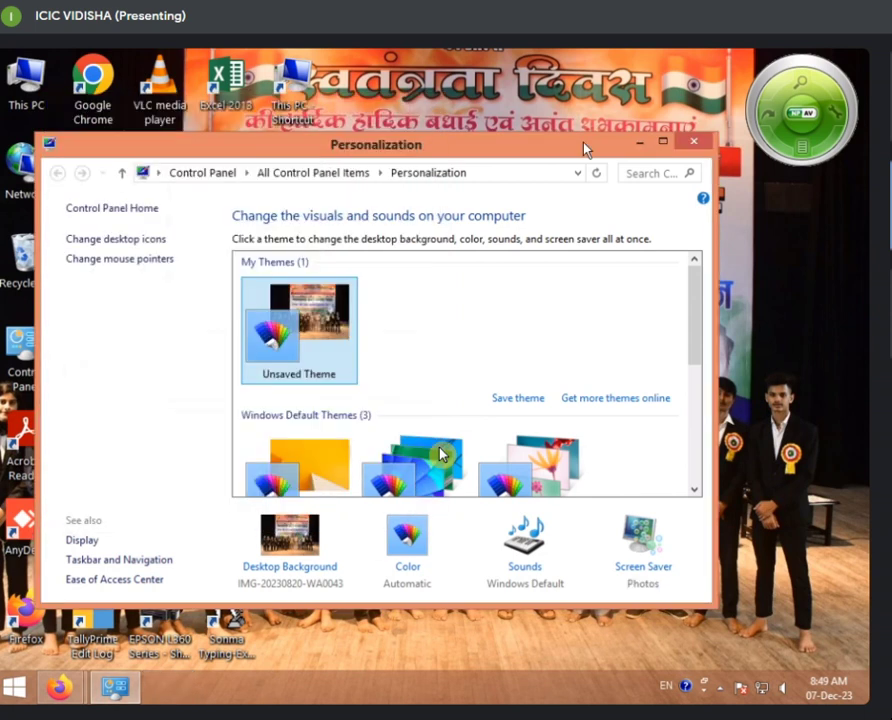
pyautogui.click(694, 141)
pyautogui.rightClick(527, 198)
pyautogui.click(576, 246)
pyautogui.rightClick(527, 198)
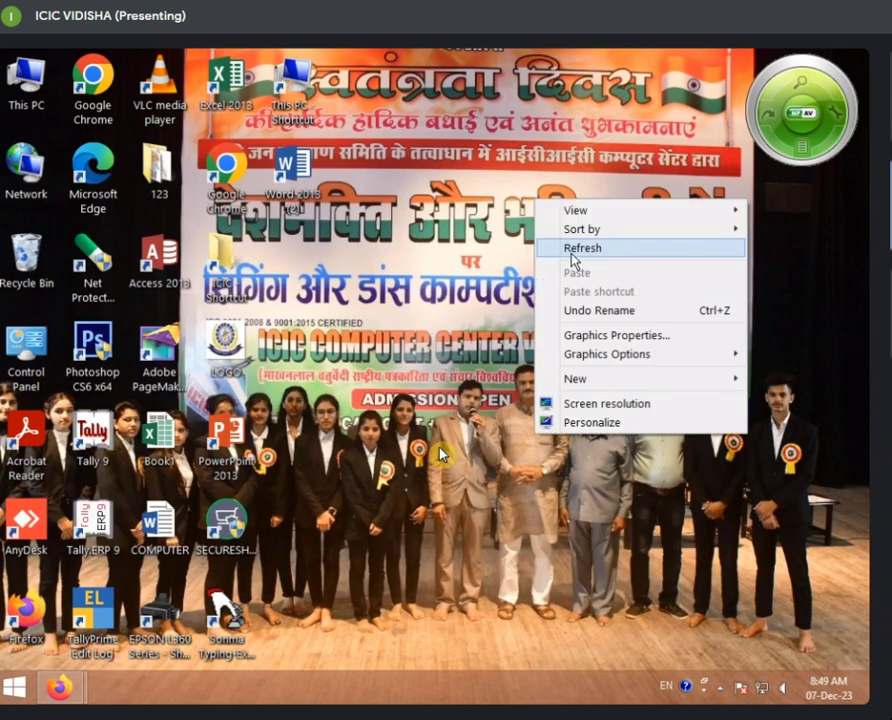
pyautogui.click(576, 246)
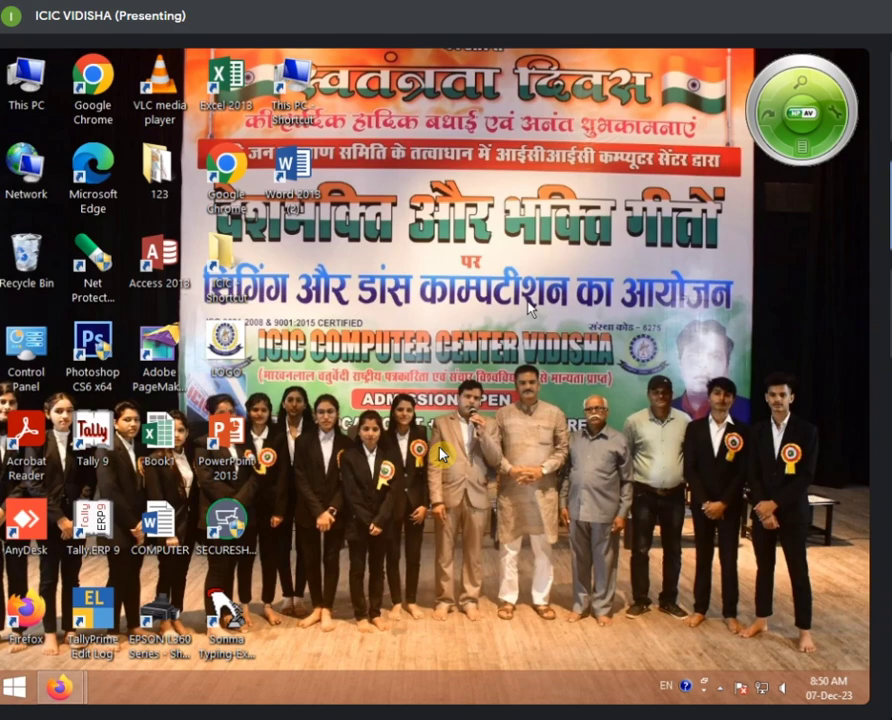
pyautogui.click(440, 453)
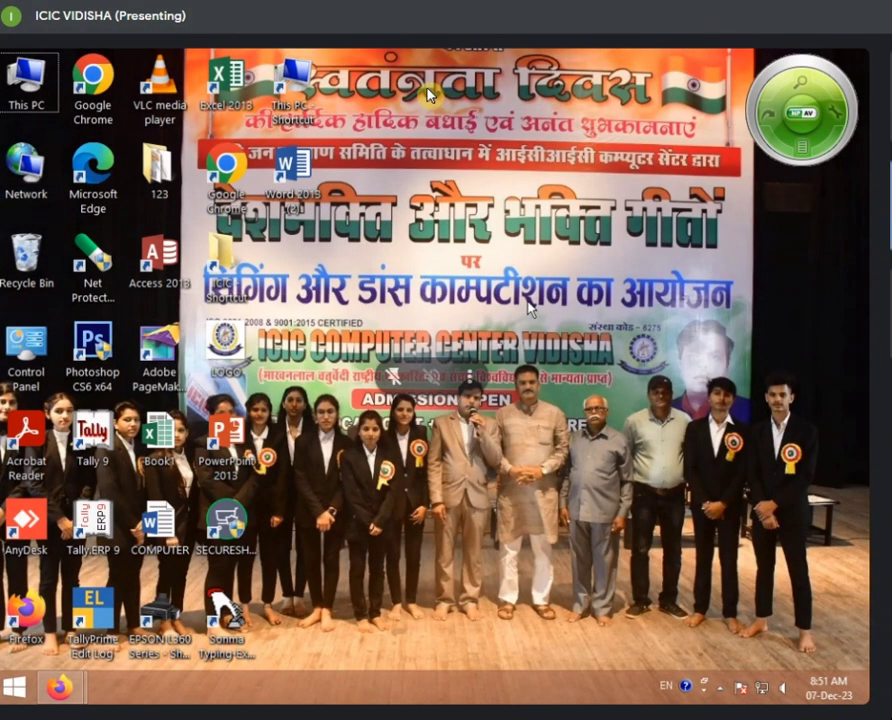
pyautogui.rightClick(443, 300)
pyautogui.click(482, 345)
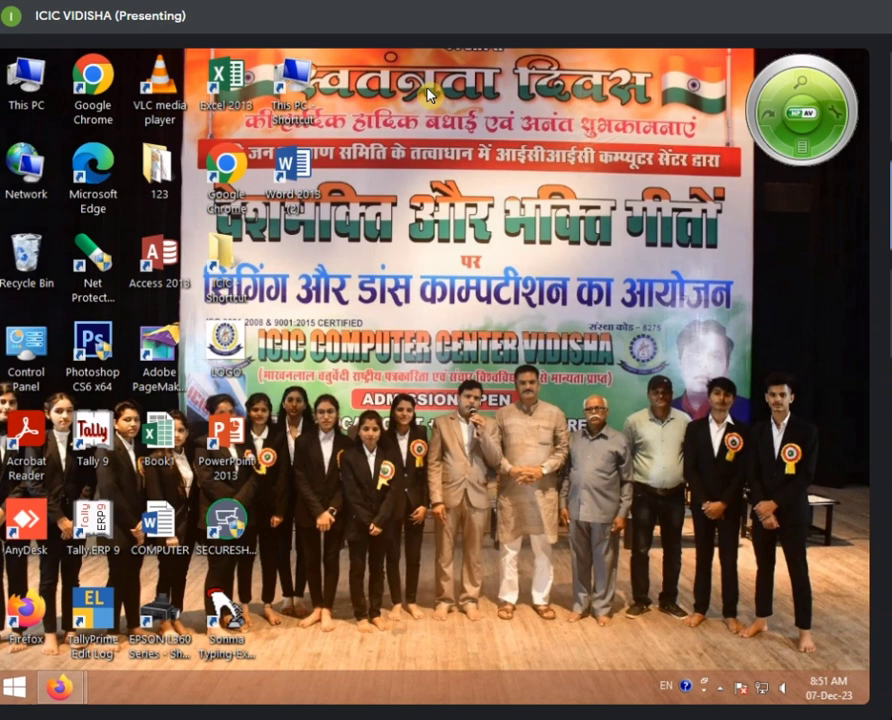
pyautogui.press('super')
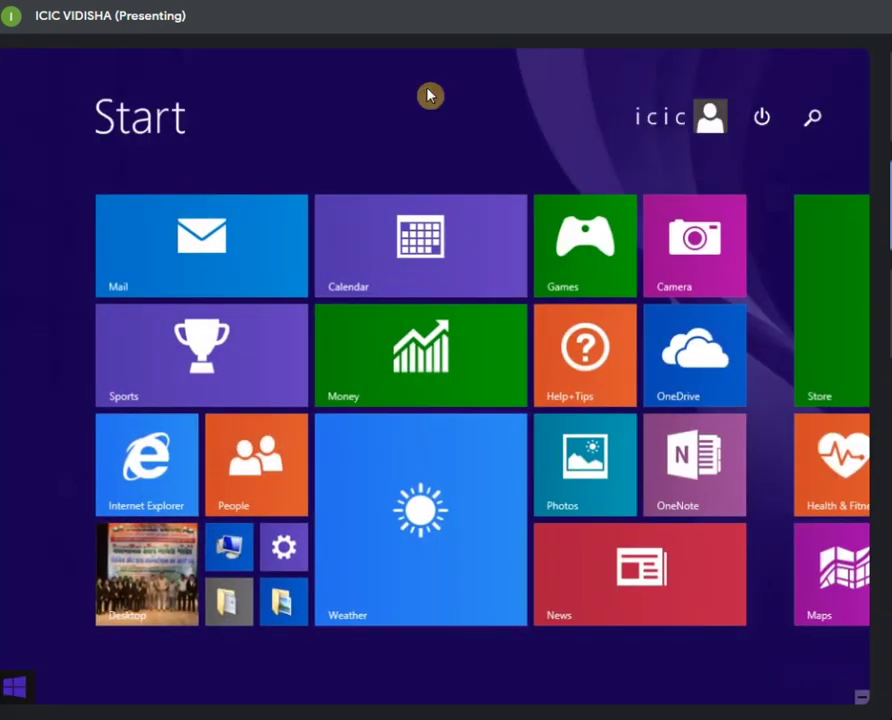
pyautogui.press('super')
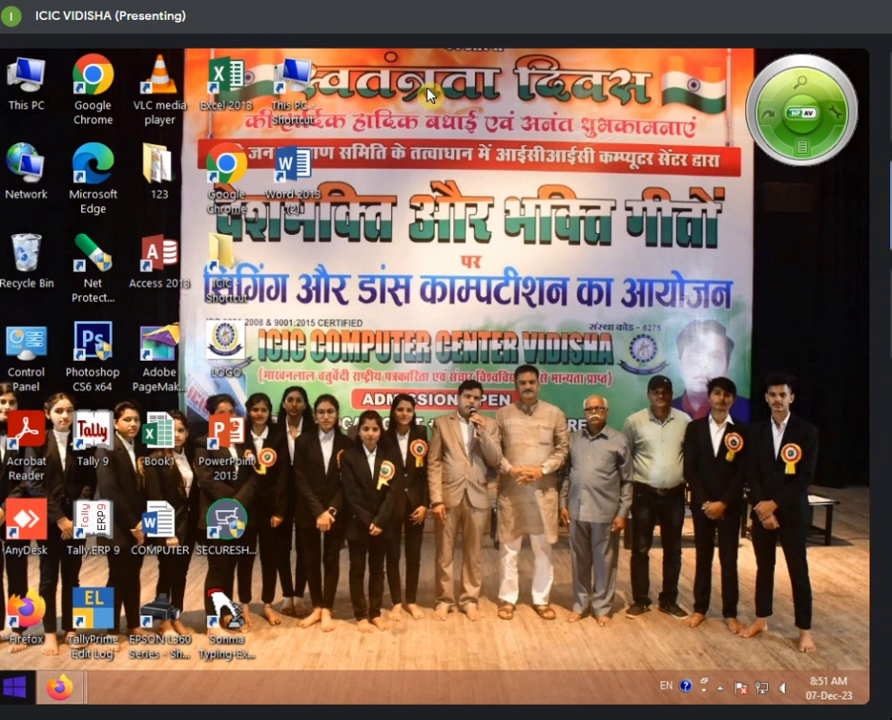
# Search everywhere for Word 2013 from the Start screen and open the program's file location.
pyautogui.press('super')
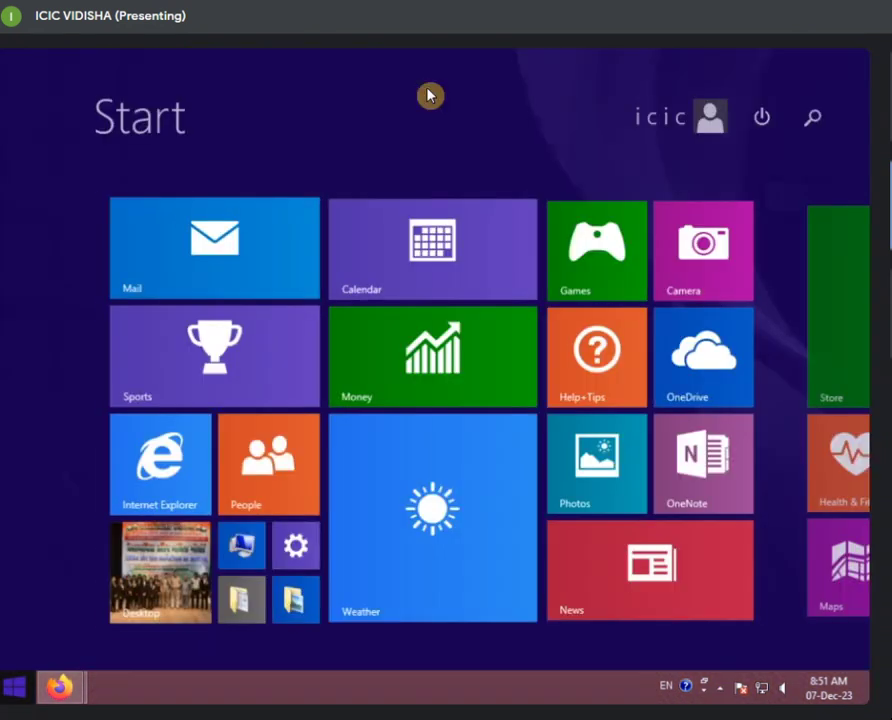
pyautogui.click(812, 118)
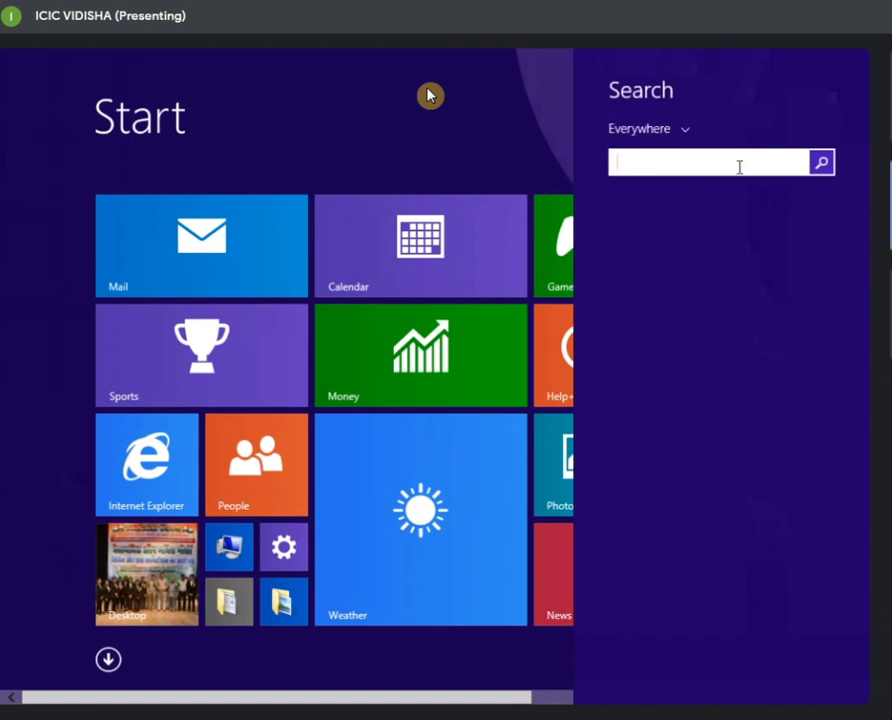
pyautogui.write('WOrd 2013')
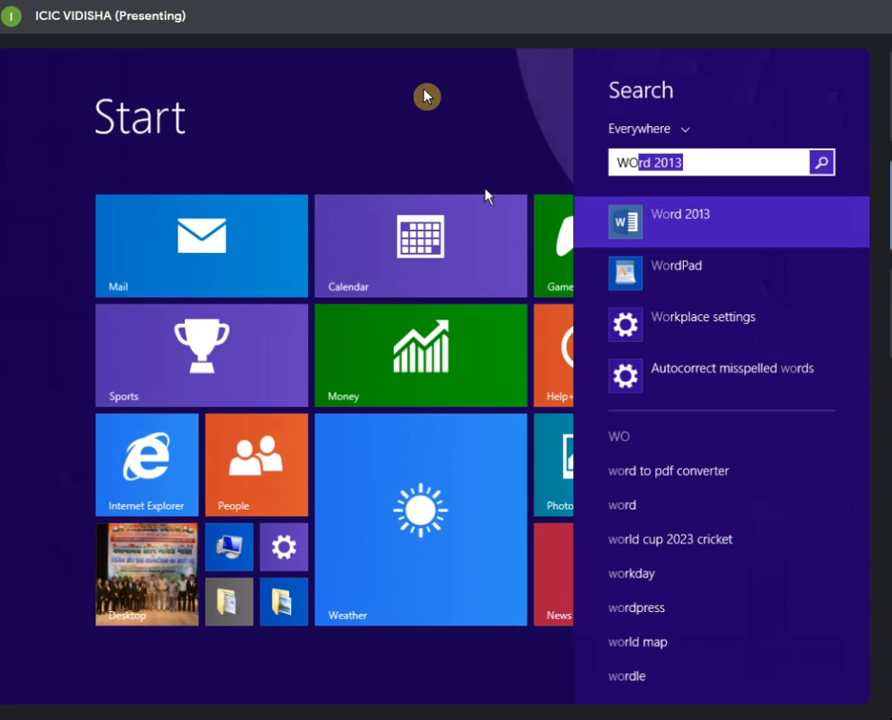
pyautogui.rightClick(637, 223)
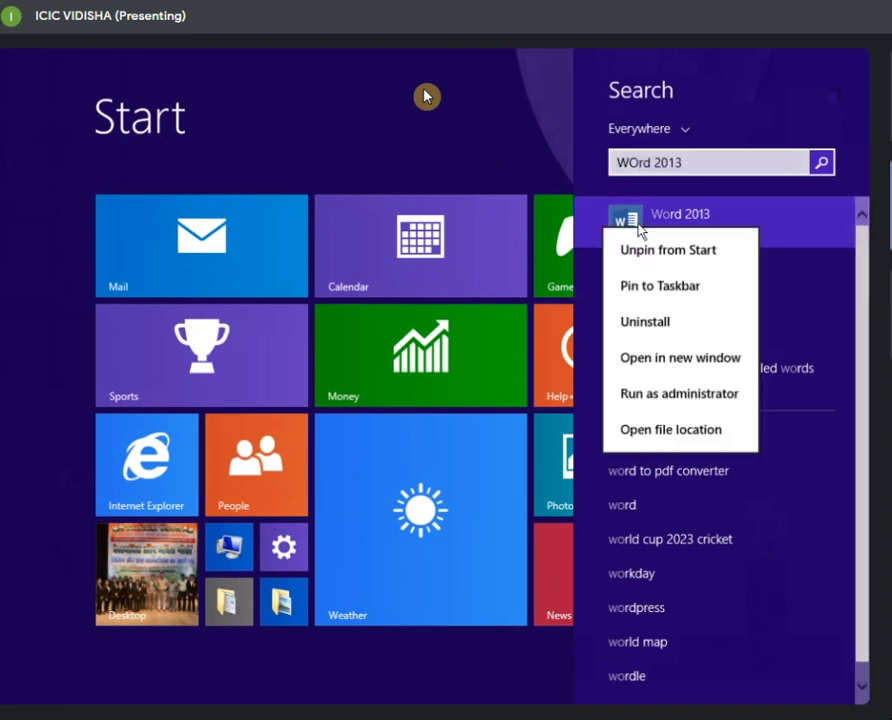
pyautogui.click(690, 431)
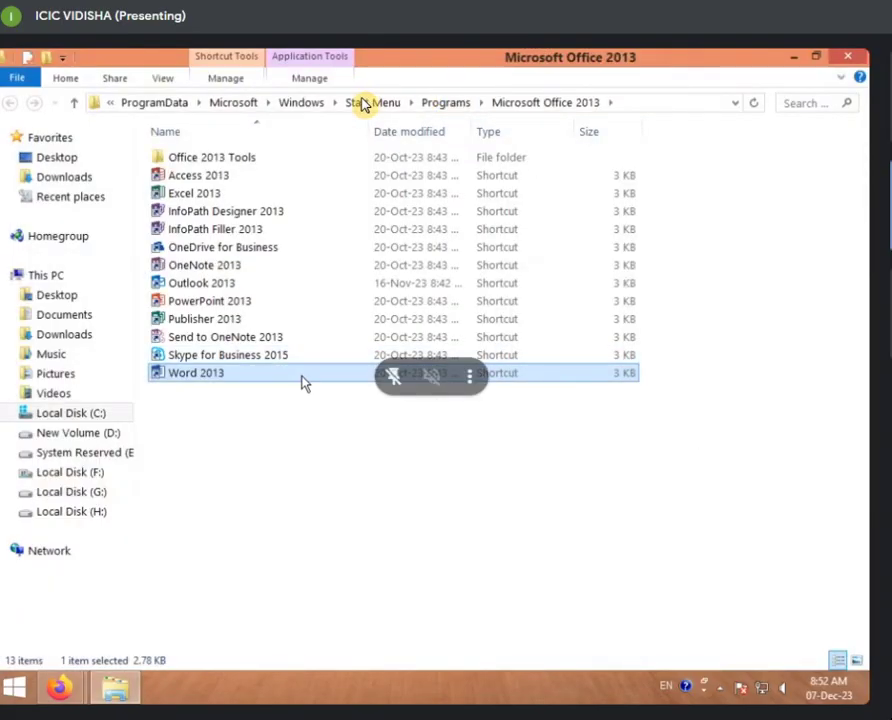
# Restore the maximized Microsoft Office 2013 folder window to a smaller size and move it clear of the desktop icons.
pyautogui.rightClick(206, 377)
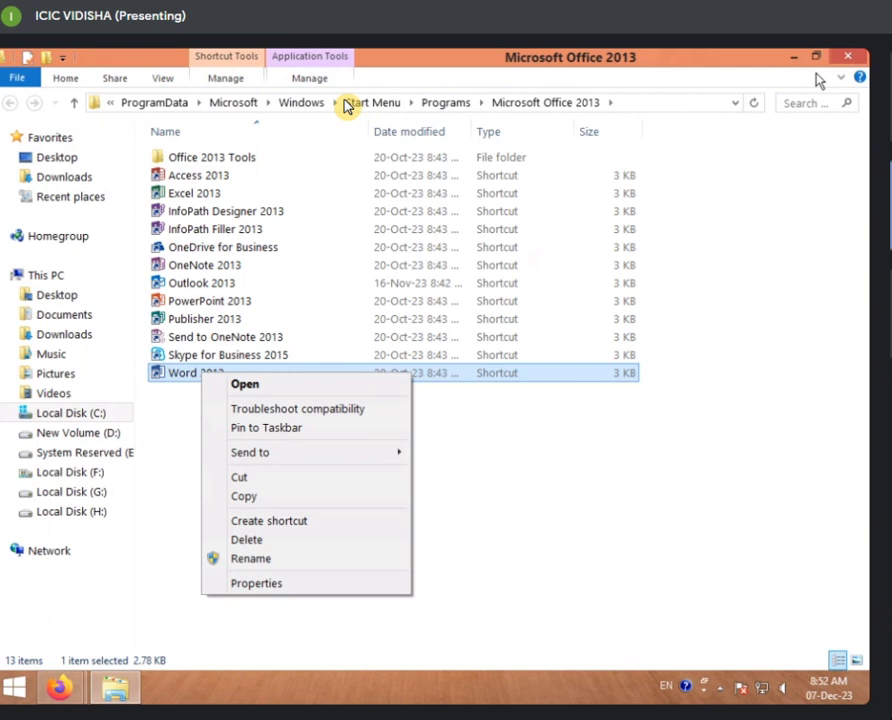
pyautogui.click(816, 278)
pyautogui.click(816, 278)
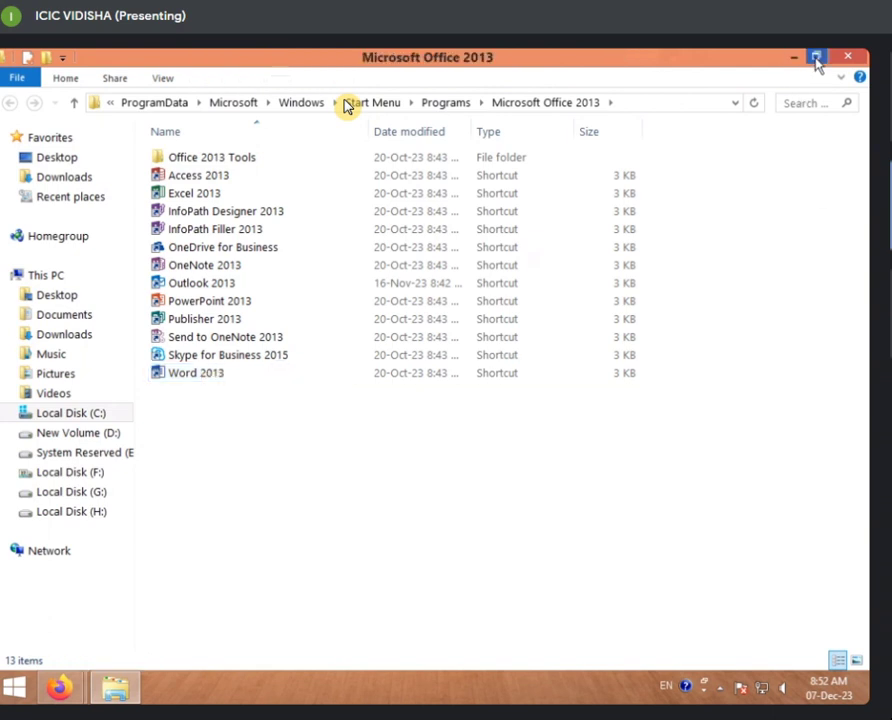
pyautogui.click(816, 57)
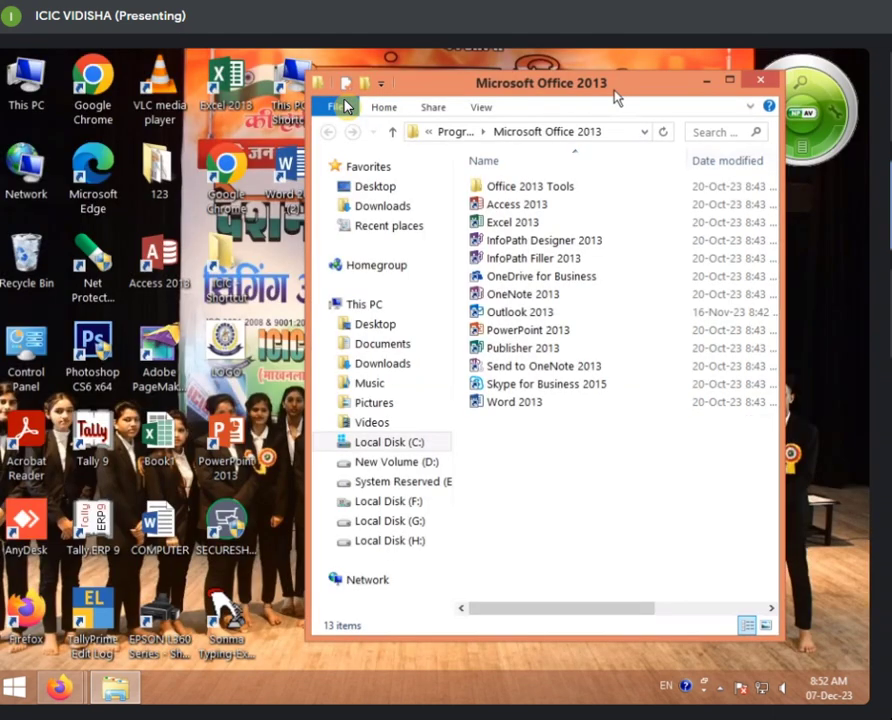
pyautogui.moveTo(618, 94); pyautogui.dragTo(740, 116)
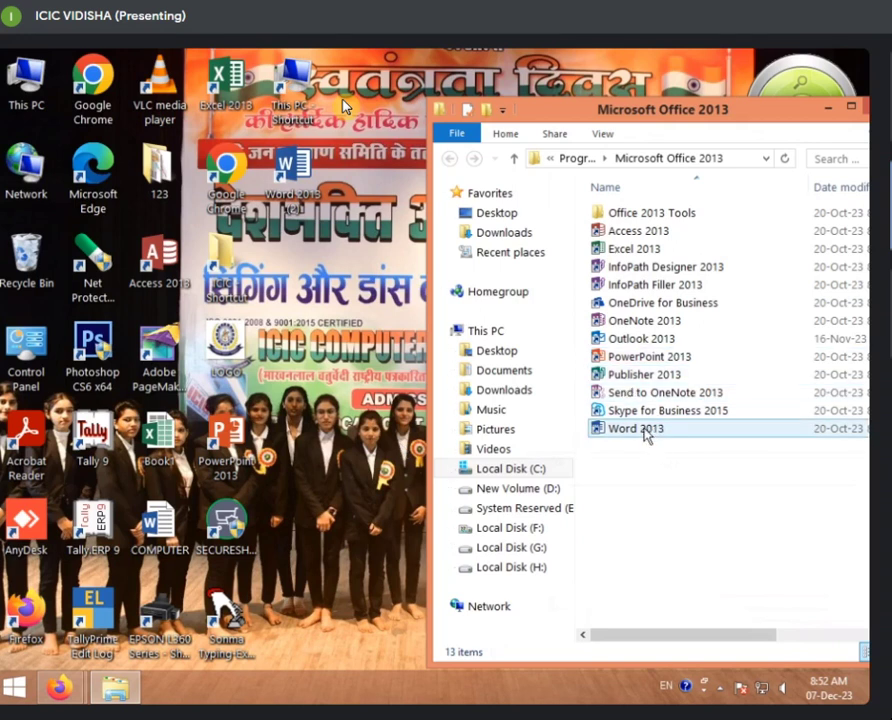
# Create a desktop shortcut for Word 2013, and try to move the folder's own Word 2013 entry to the desktop.
pyautogui.rightClick(650, 432)
pyautogui.click(678, 576)
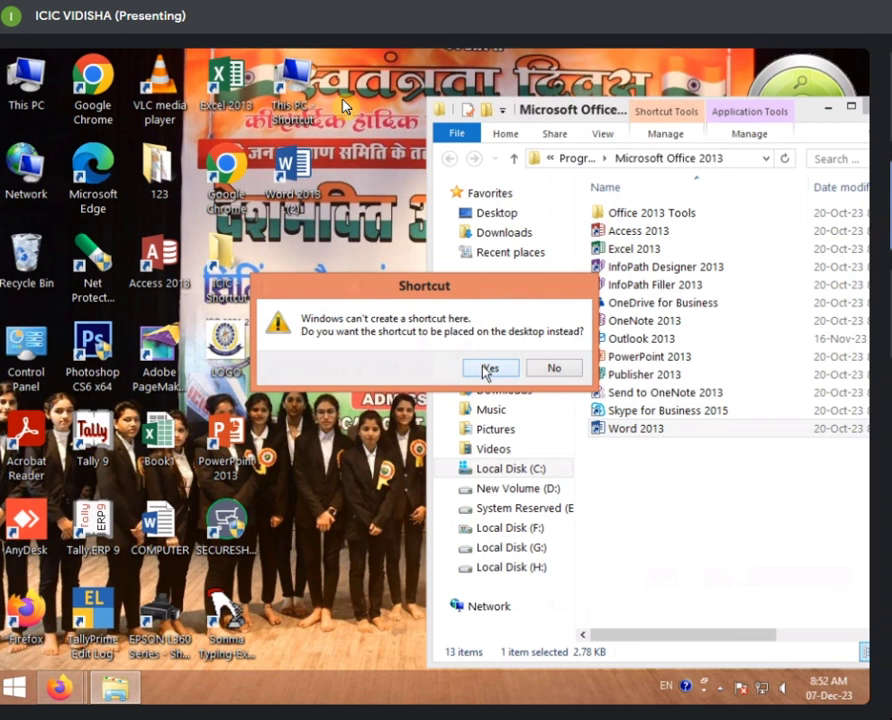
pyautogui.click(488, 368)
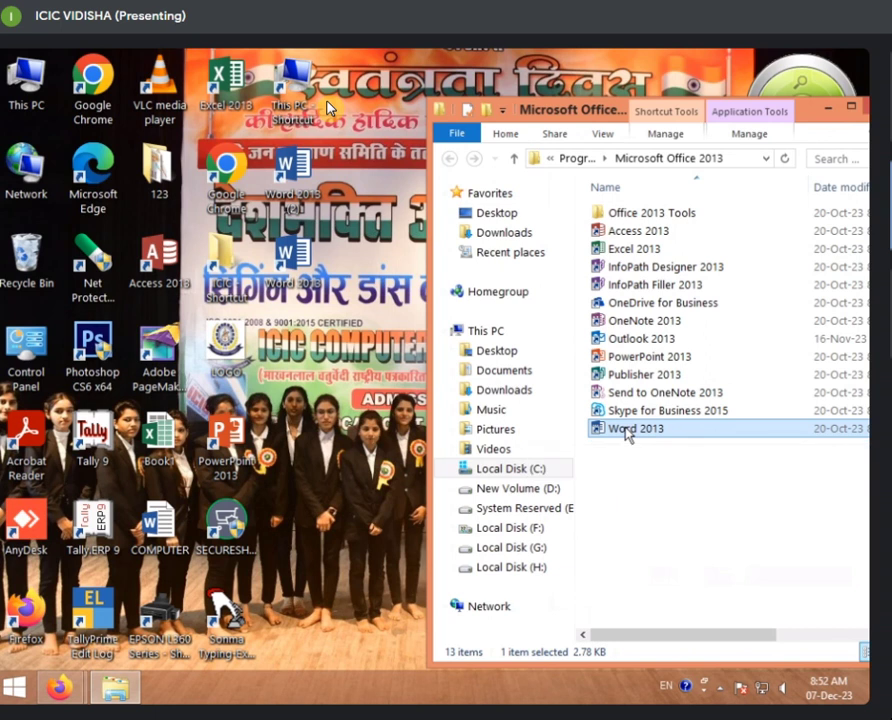
pyautogui.moveTo(627, 435); pyautogui.dragTo(320, 382)
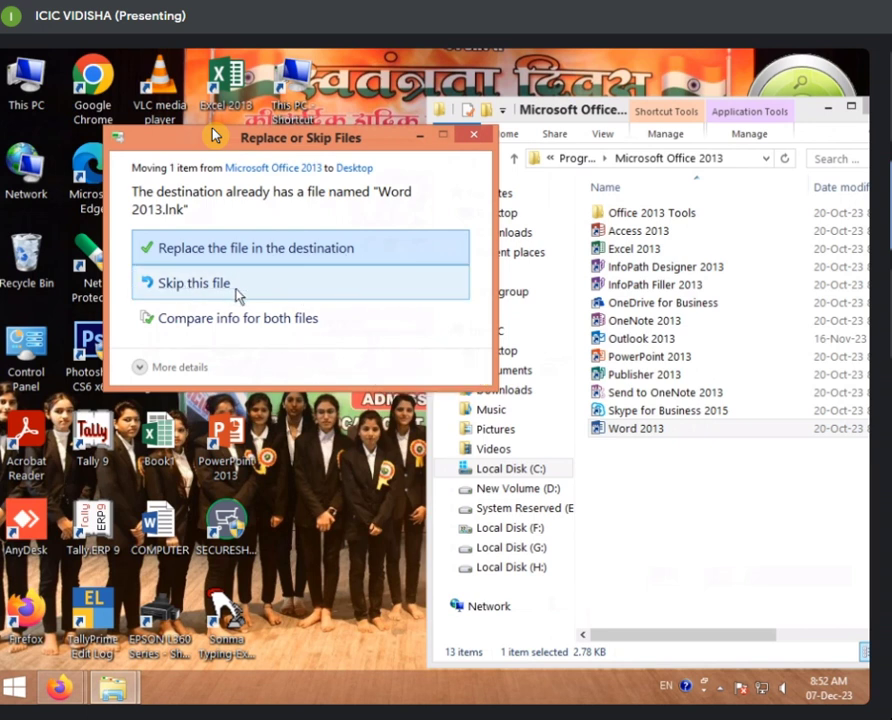
pyautogui.click(484, 146)
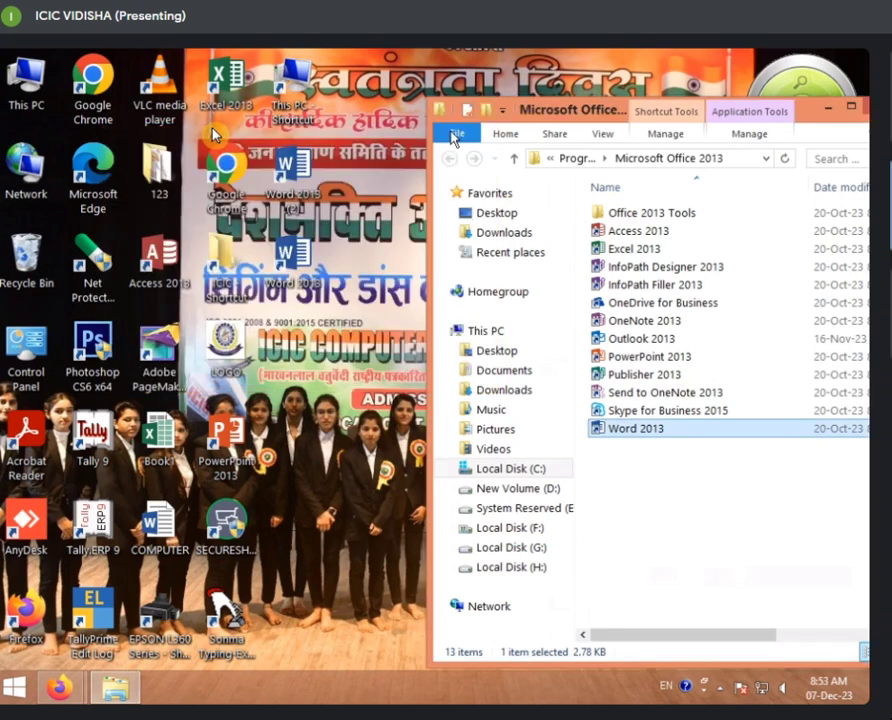
# Delete the Word 2013 and Word 2013 (2) shortcuts from the desktop.
pyautogui.rightClick(280, 287)
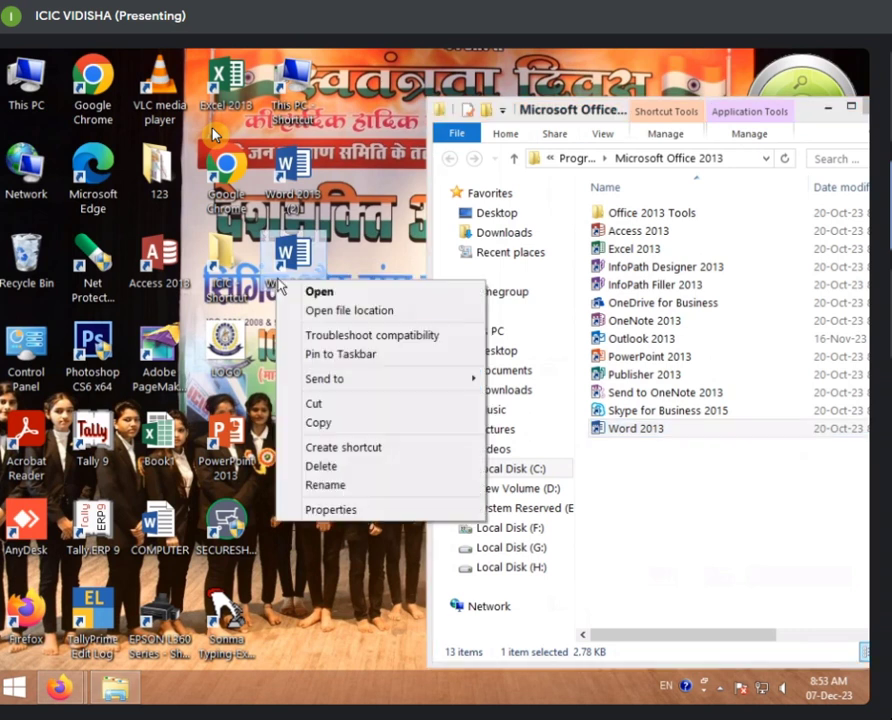
pyautogui.click(352, 467)
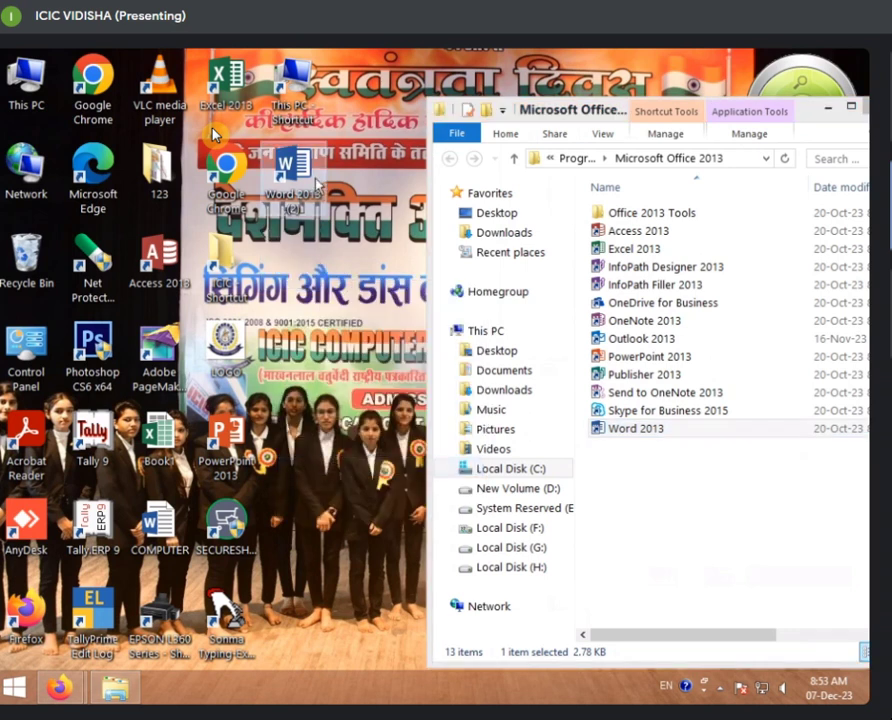
pyautogui.rightClick(315, 184)
pyautogui.click(350, 366)
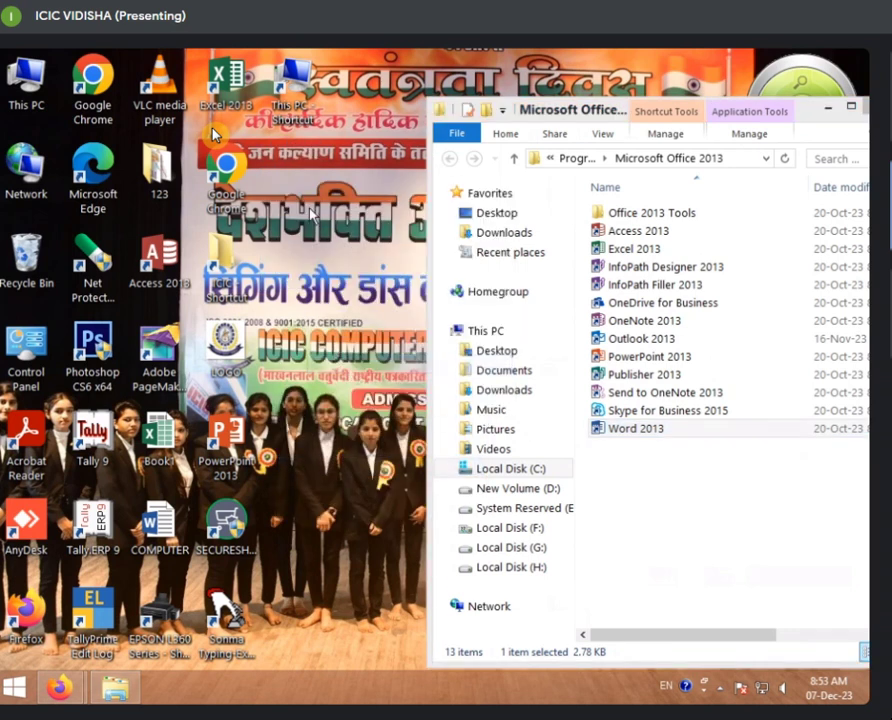
# Move the Word 2013 shortcut from the Microsoft Office 2013 folder to the desktop.
pyautogui.click(634, 429)
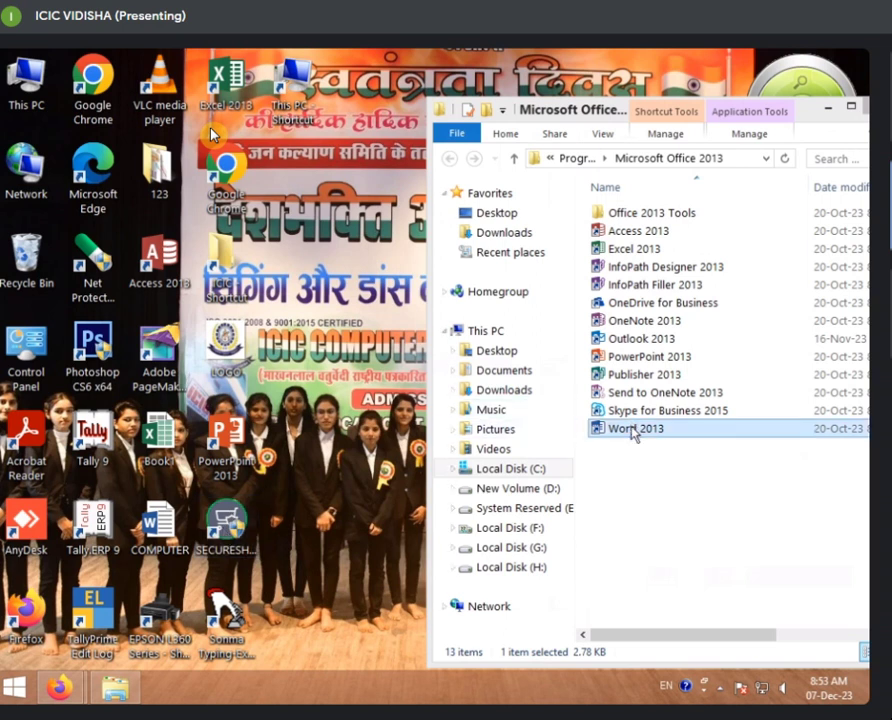
pyautogui.moveTo(633, 432); pyautogui.dragTo(308, 203)
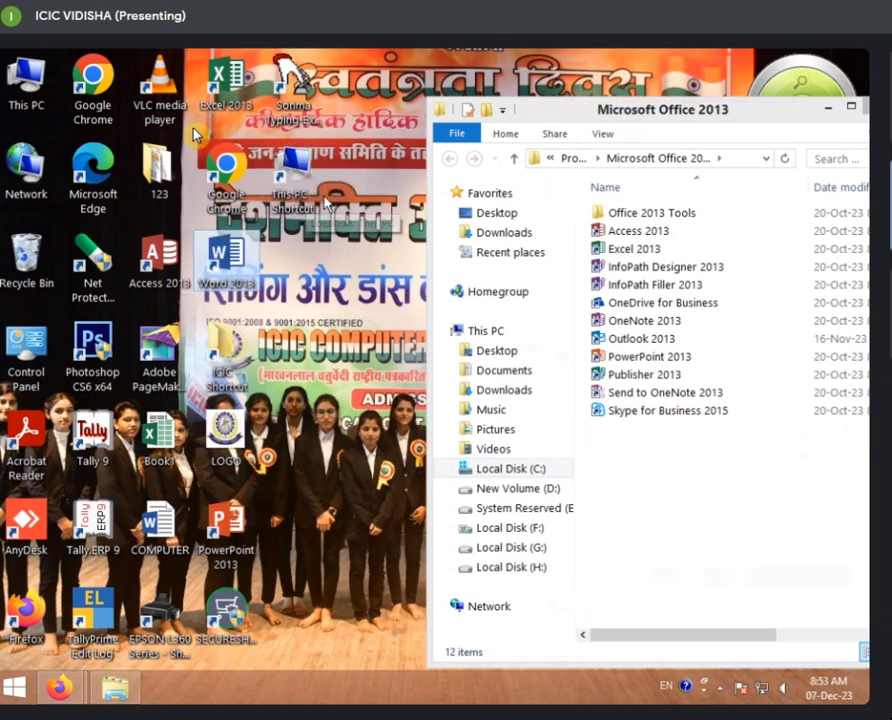